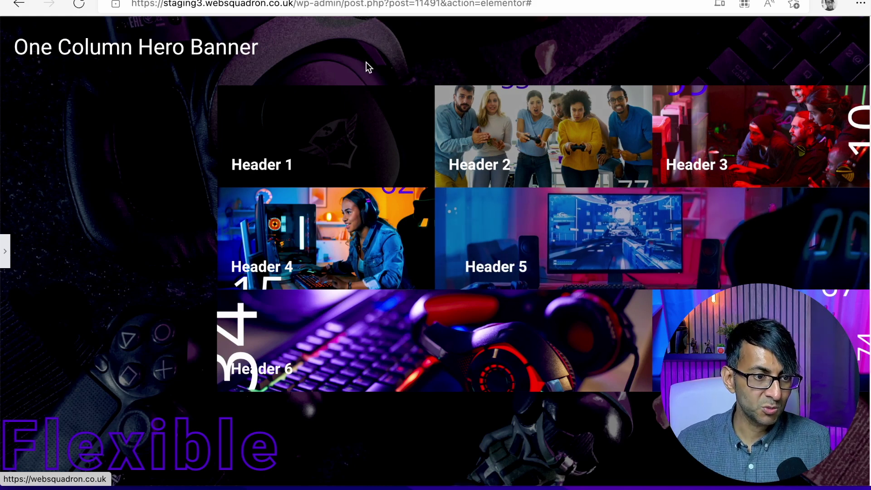
- Reopen the Elementor editing panel beside the hero banner preview
click(5, 251)
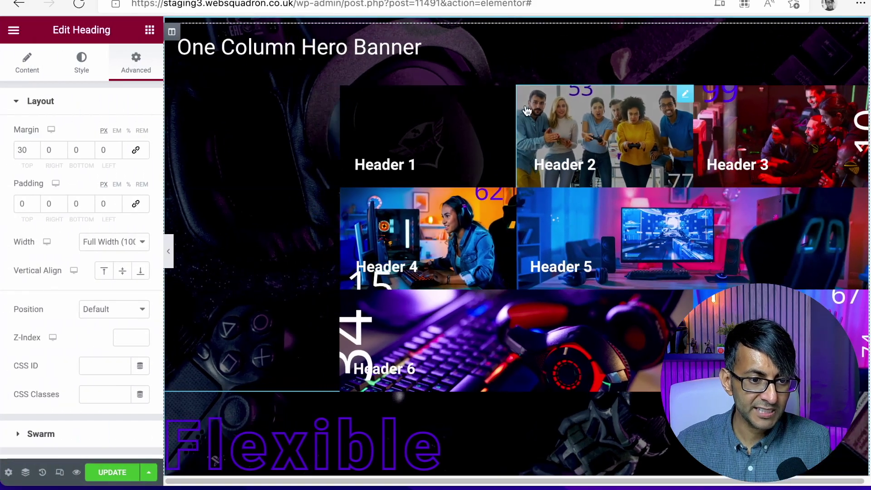
- Inspect the custom widths and left margins of the Header 1 and Header 5 tiles
click(254, 136)
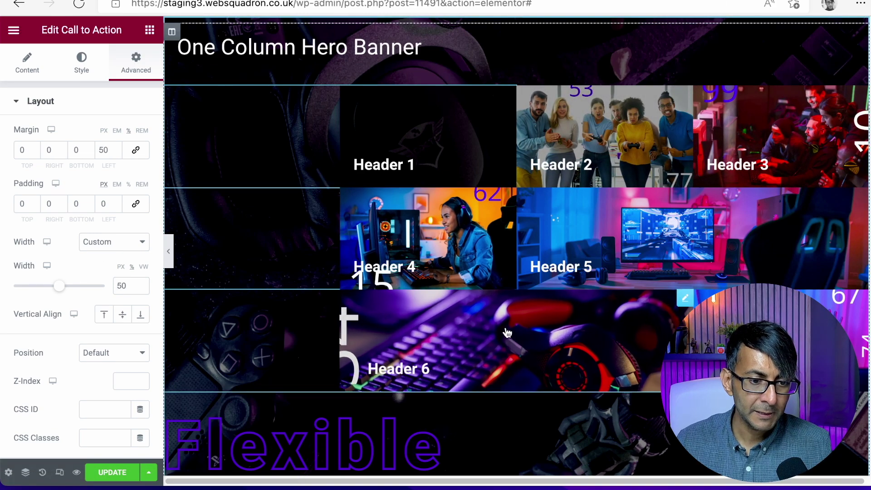
key(ctrl+z)
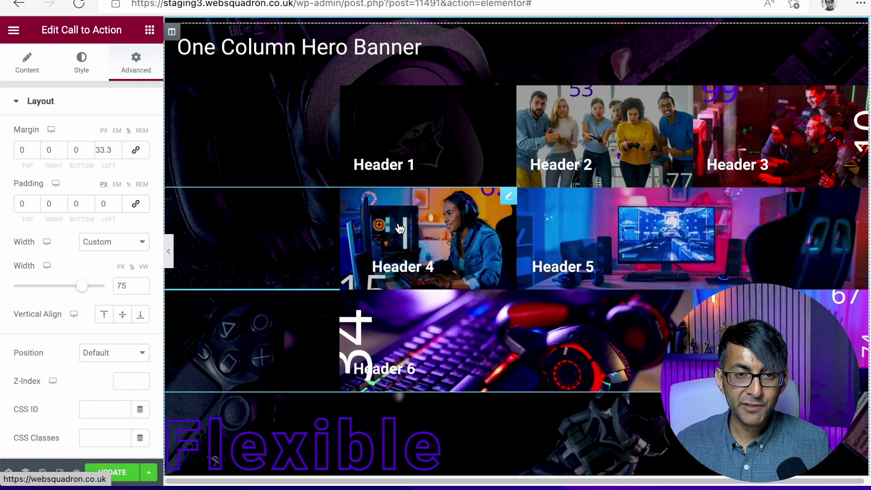
click(543, 200)
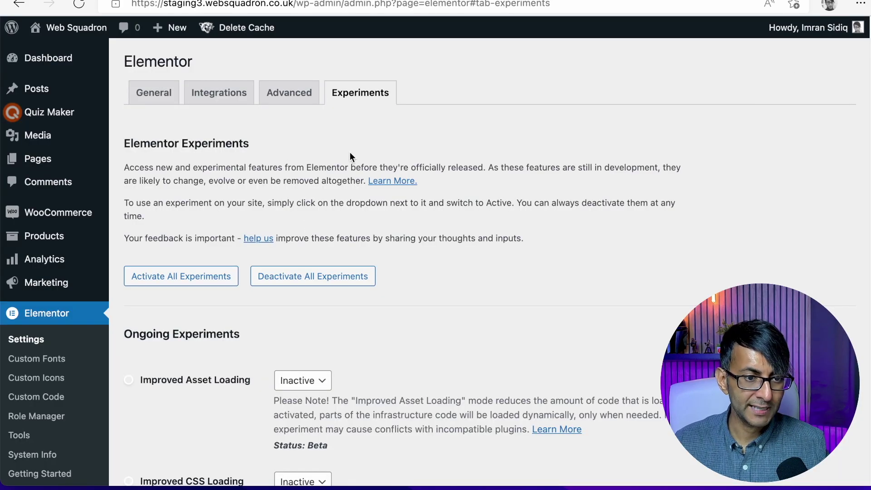
- Set the Flexbox Container experiment to Active and save the experiment settings
scroll(389, 339, down, 15)
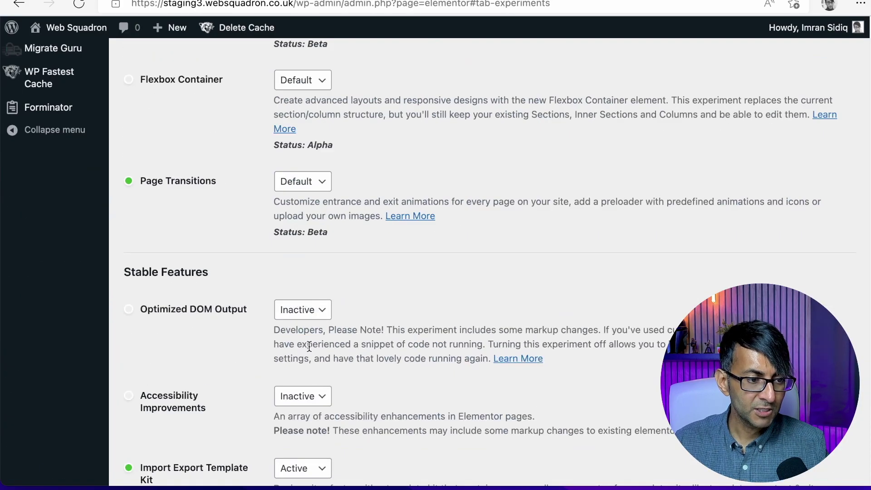
scroll(309, 347, up, 2)
click(302, 131)
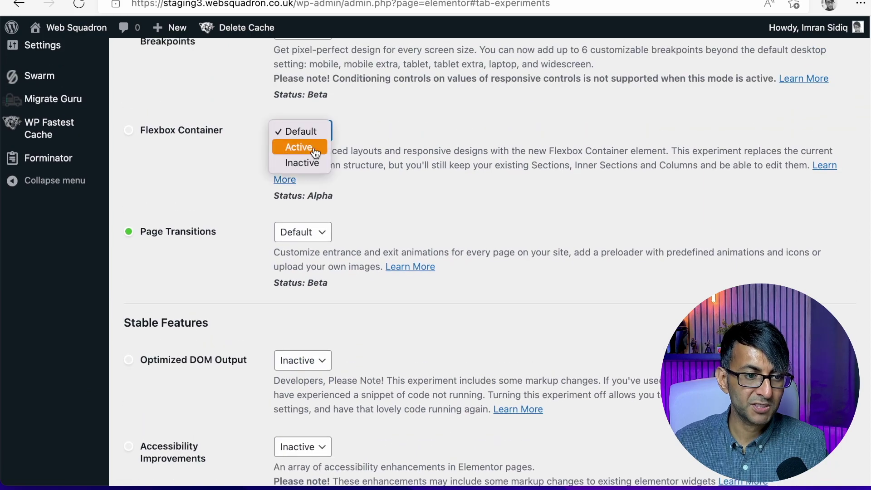
click(300, 147)
scroll(421, 309, down, 20)
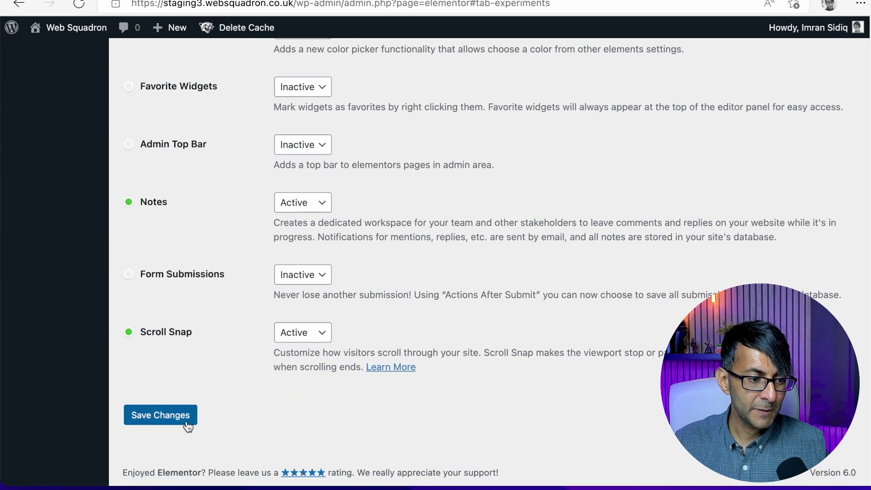
click(185, 422)
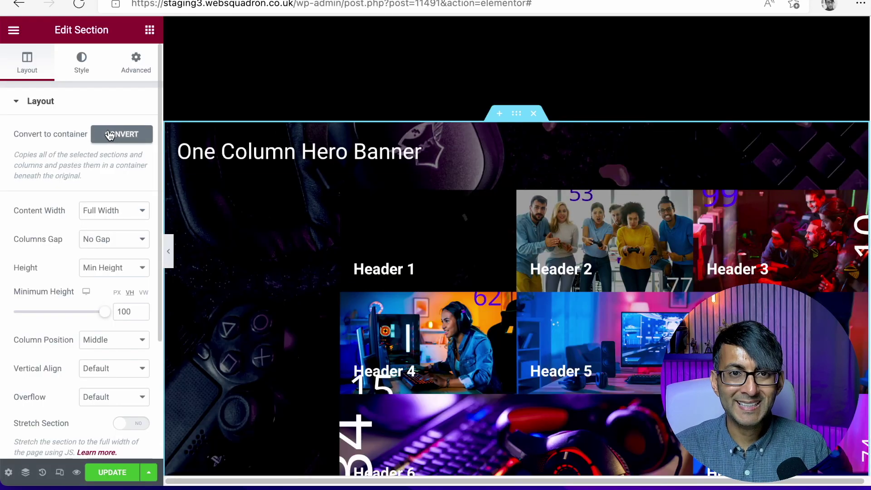
- Convert the hero section to a Flexbox container and review the stacked tile copy below
click(109, 135)
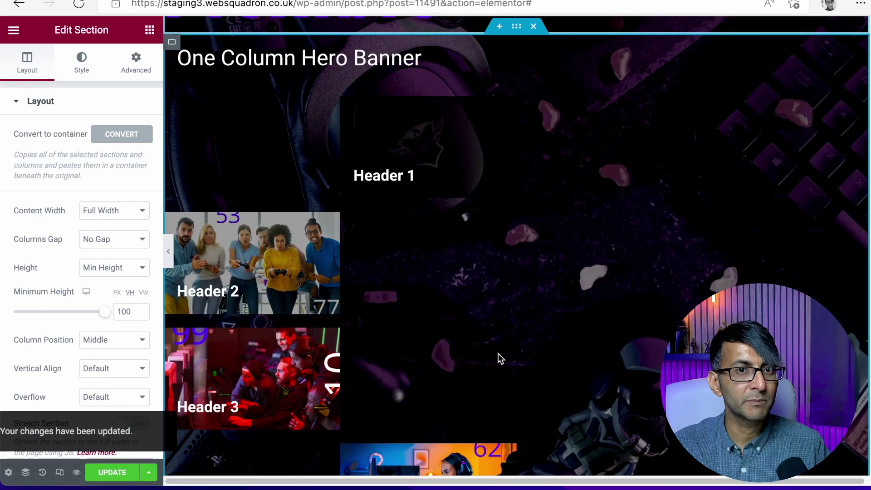
scroll(454, 254, down, 1)
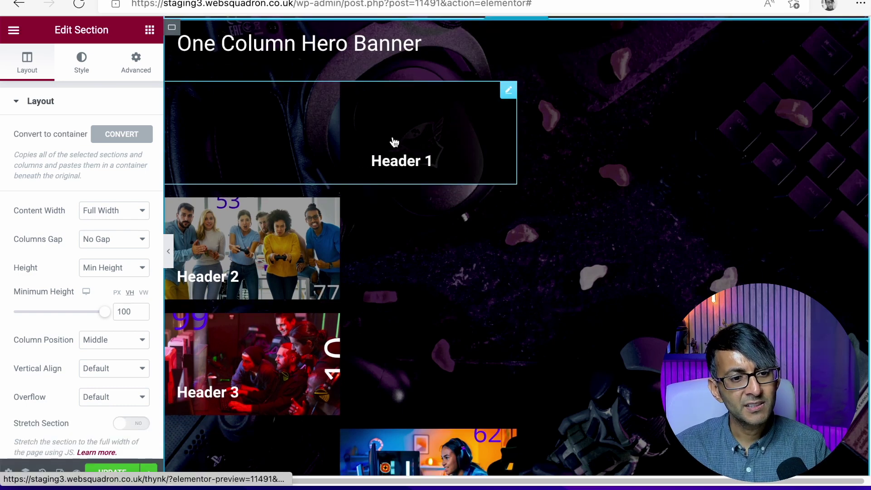
scroll(407, 396, down, 10)
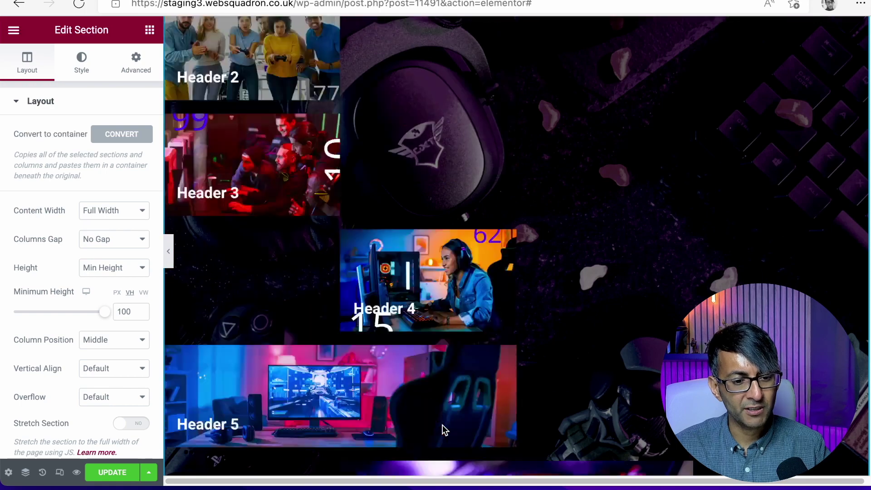
scroll(460, 335, down, 6)
scroll(460, 335, up, 9)
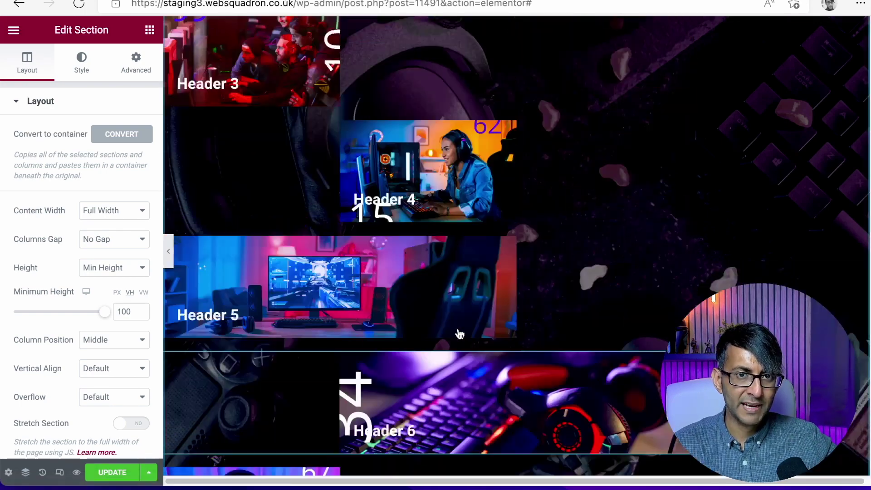
scroll(459, 335, up, 4)
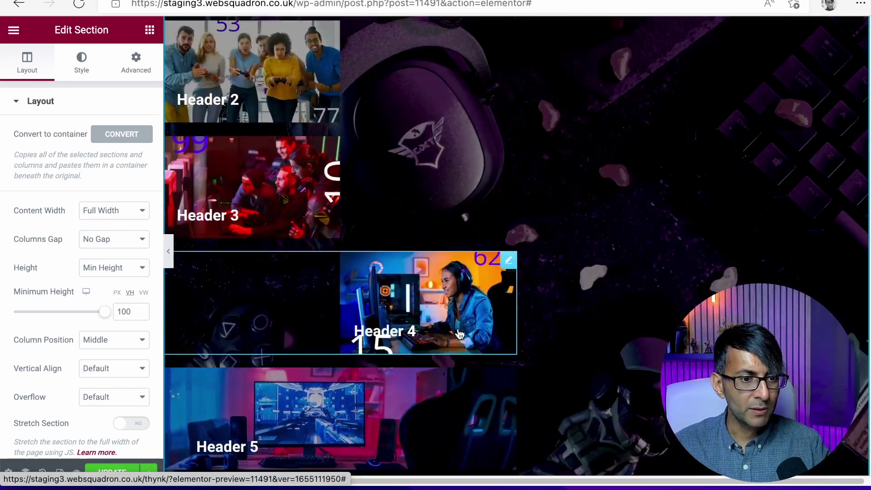
scroll(460, 335, up, 4)
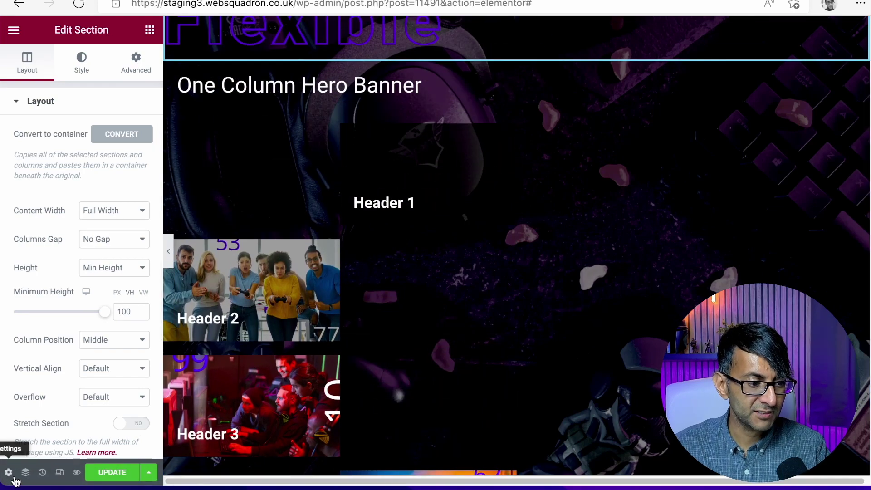
- Show the Navigator with the converted container and its inner container expanded
click(25, 474)
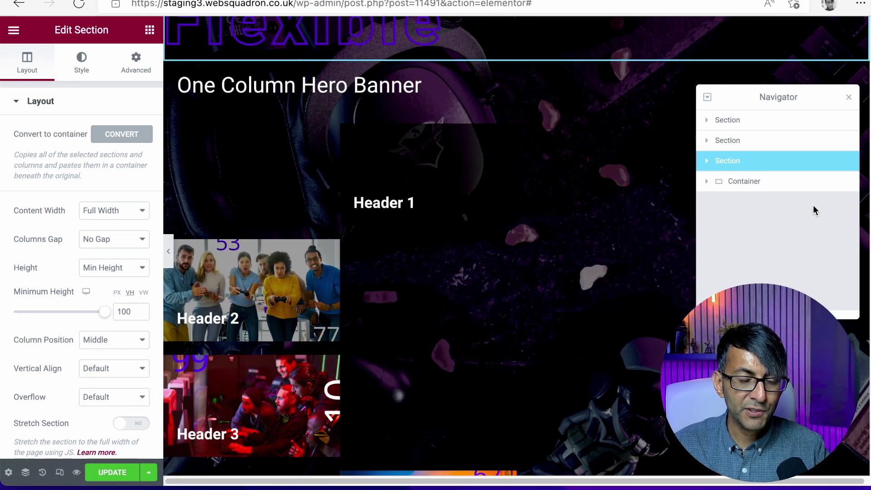
click(739, 183)
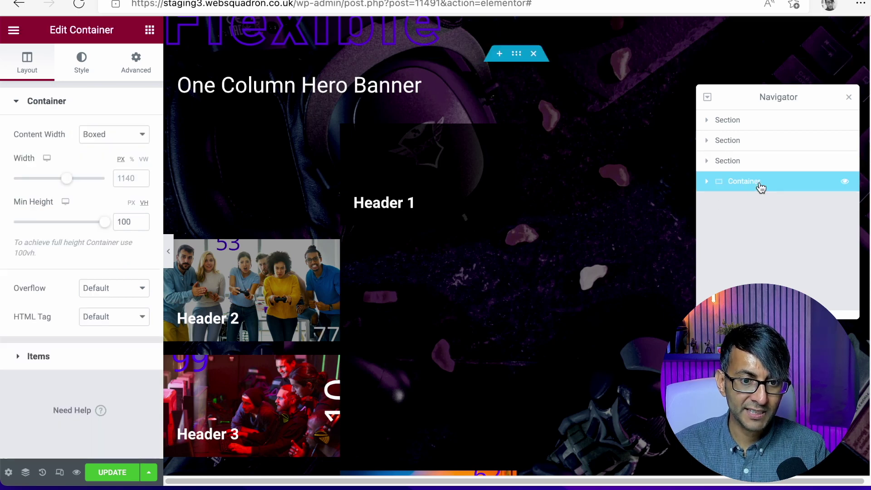
click(707, 184)
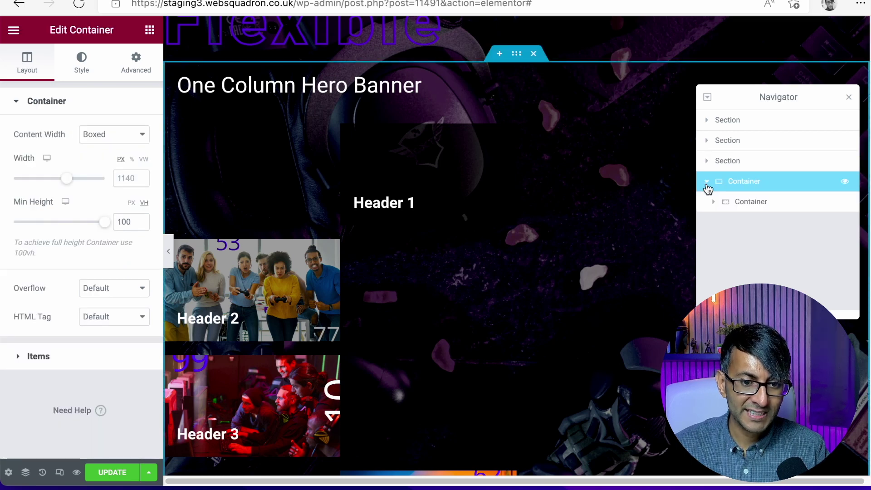
click(713, 202)
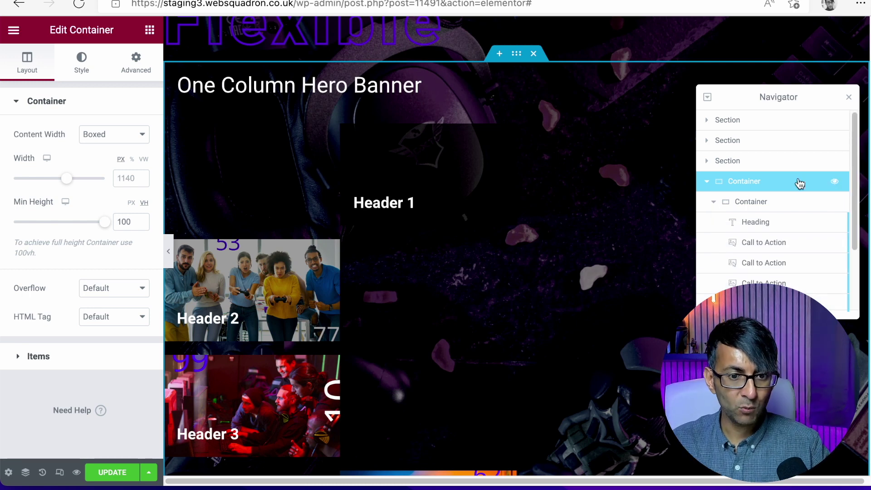
drag(829, 97, 588, 63)
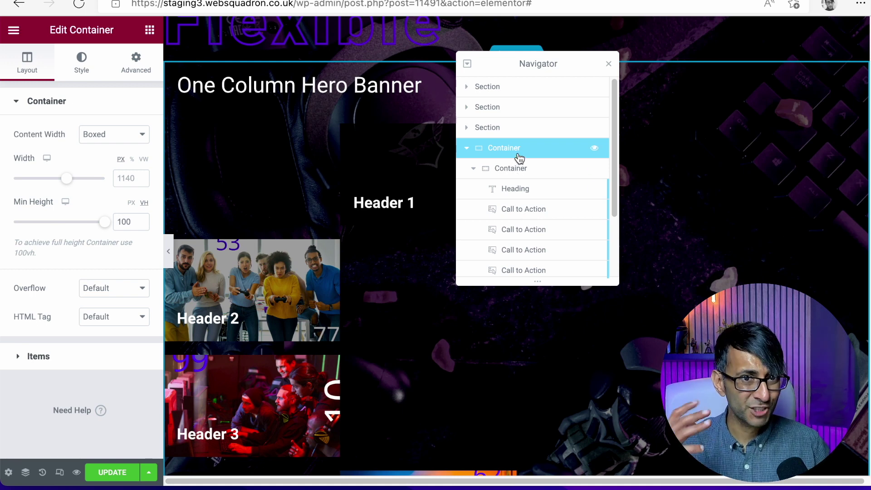
- Move the Heading up into the outer container and delete the leftover container
click(522, 189)
drag(533, 195, 544, 171)
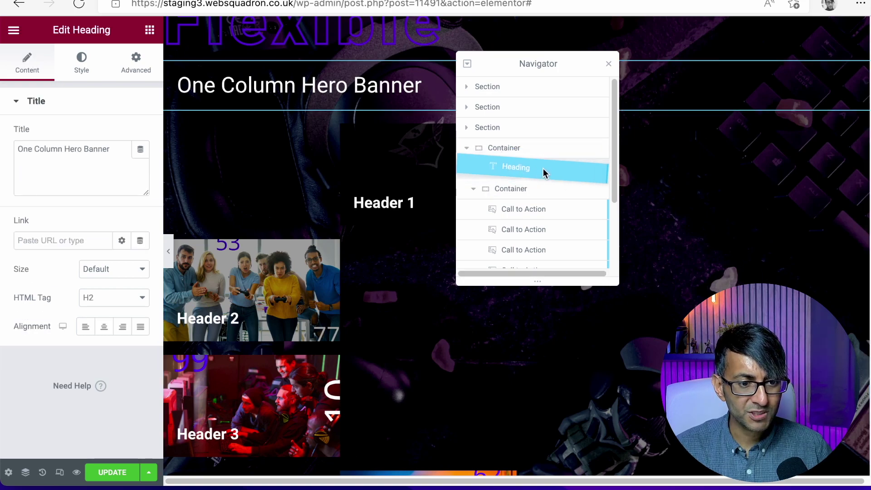
click(535, 210)
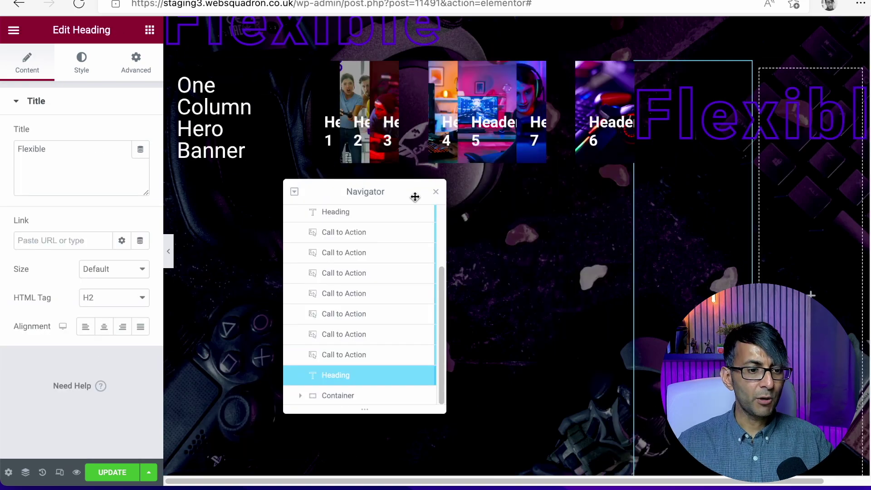
right_click(375, 398)
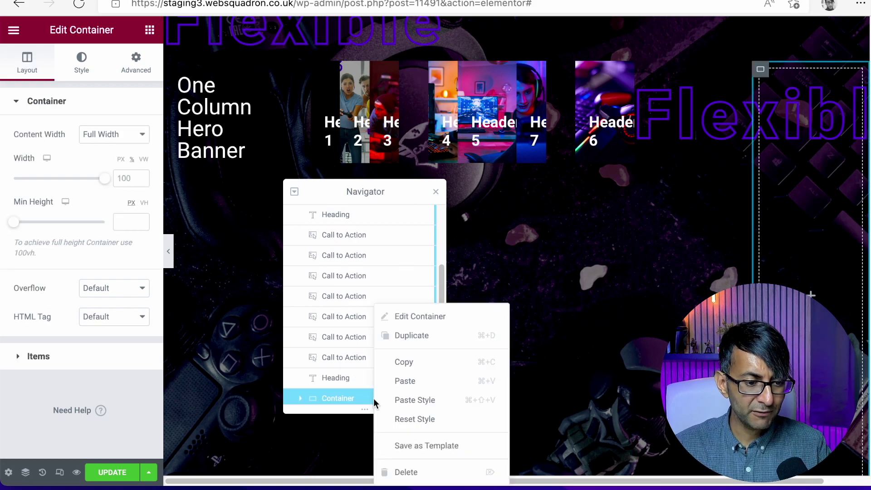
click(406, 473)
click(436, 192)
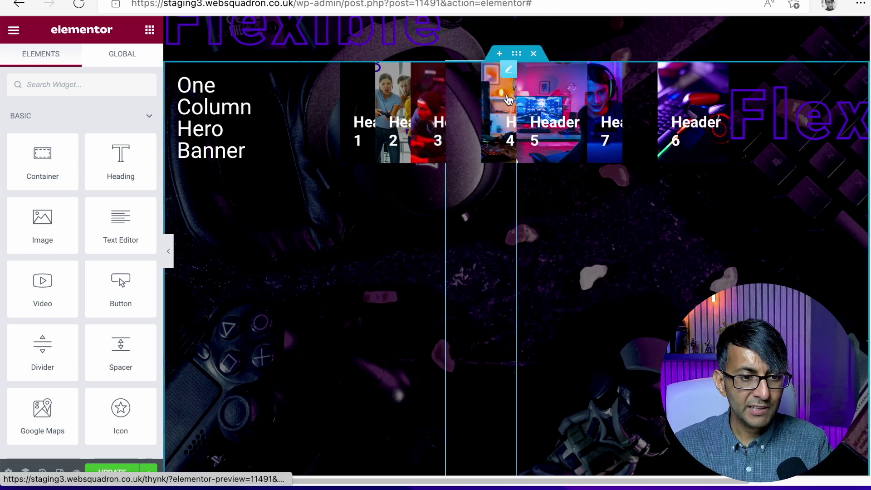
- Make the outer container Full Width and expand its Items layout options
click(517, 60)
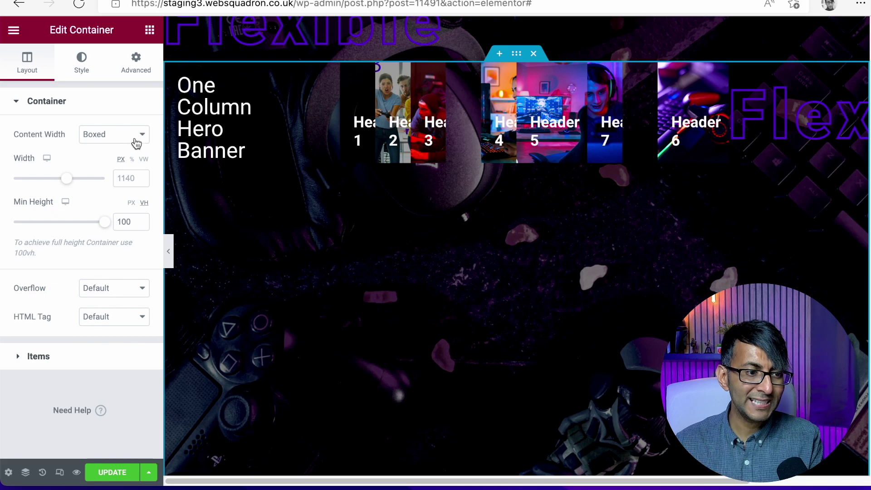
click(121, 140)
click(120, 147)
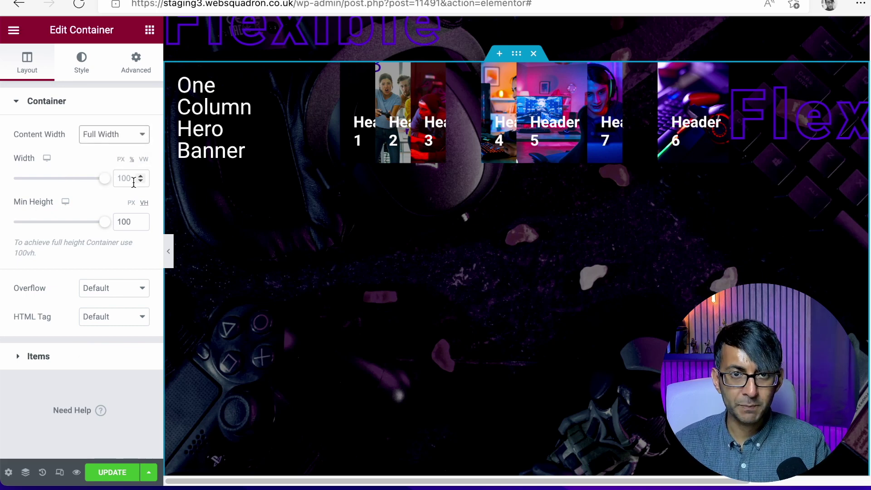
click(38, 357)
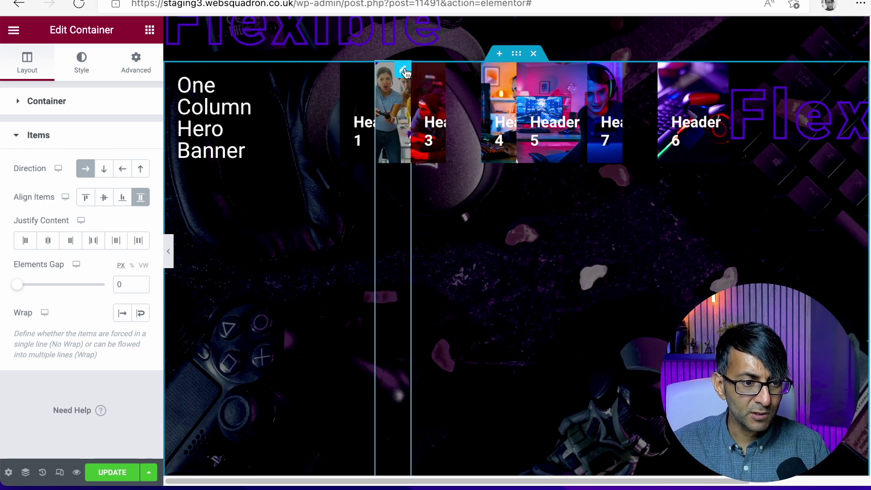
click(403, 71)
click(130, 75)
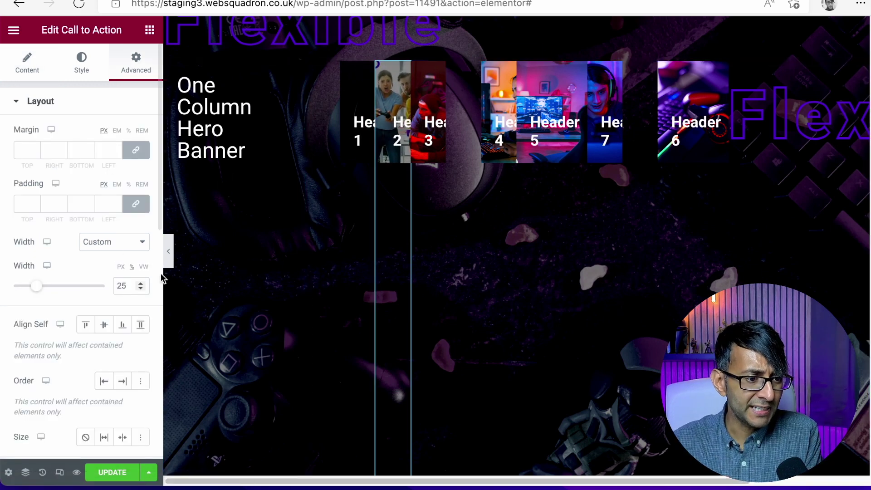
click(521, 59)
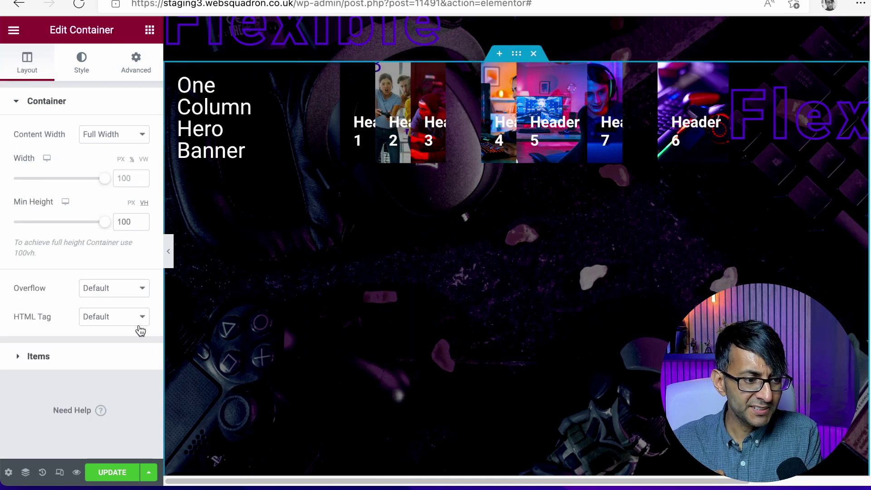
click(55, 356)
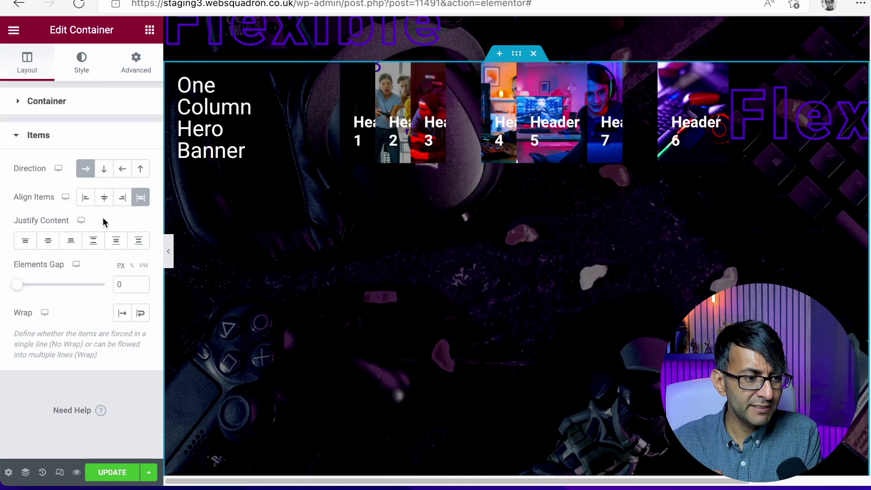
click(105, 172)
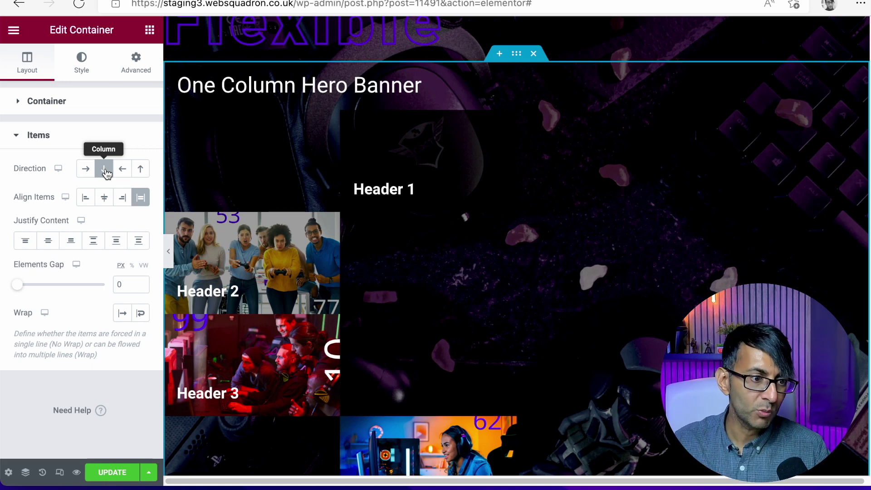
click(84, 173)
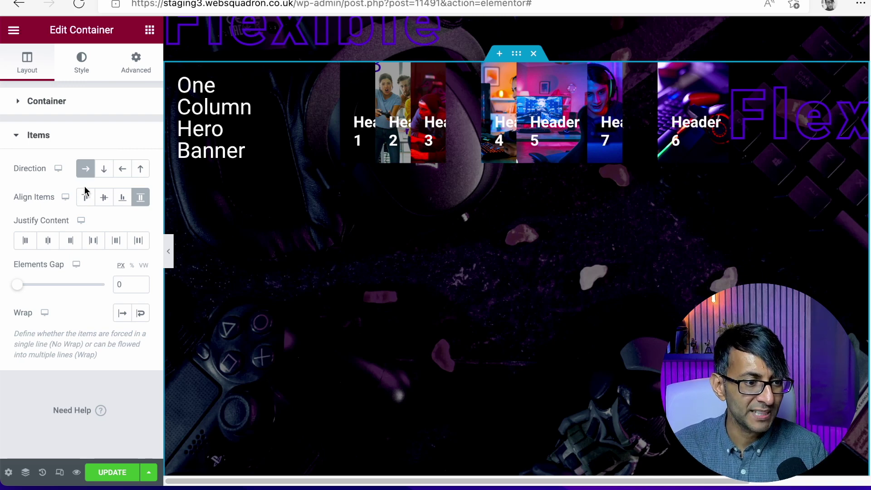
- Set Align Items to Center, Justify Content to Flex Start after trying Space Around, and enable Wrap
click(104, 199)
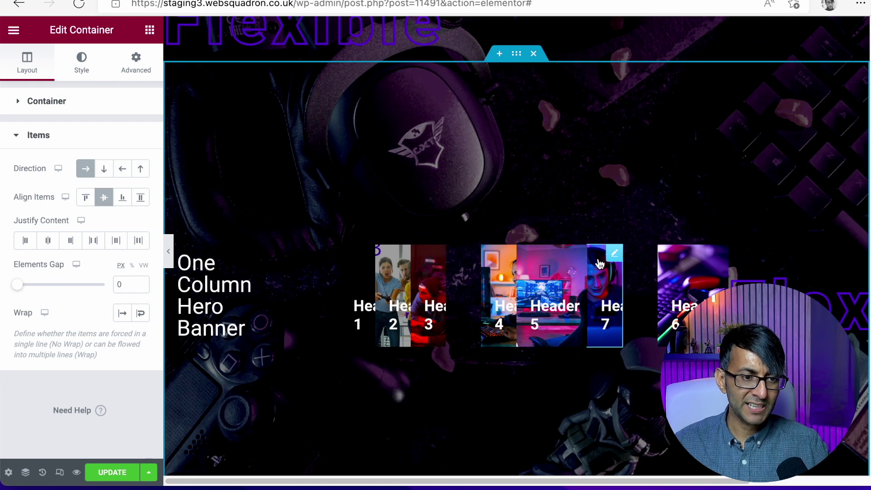
scroll(521, 221, up, 8)
scroll(495, 204, down, 8)
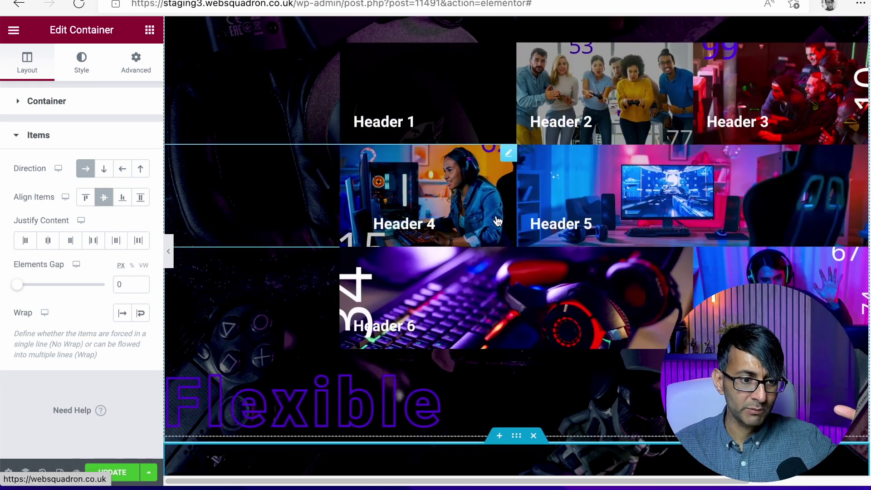
scroll(508, 86, up, 1)
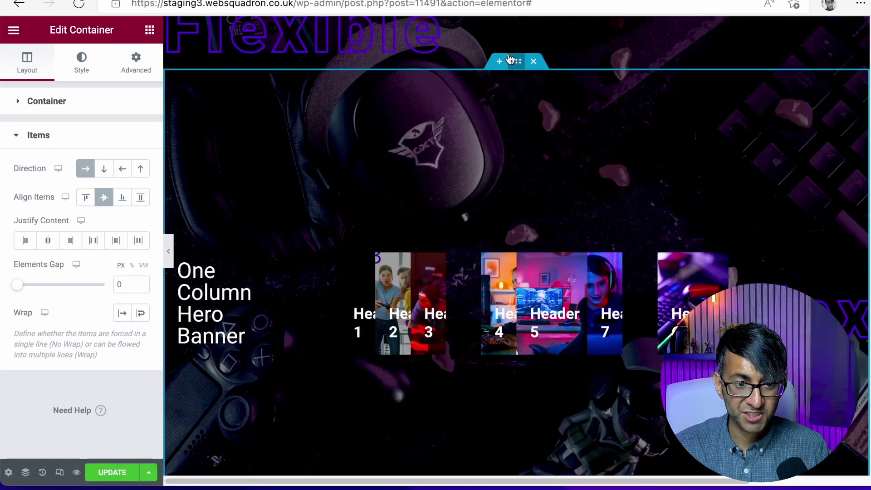
scroll(428, 209, down, 1)
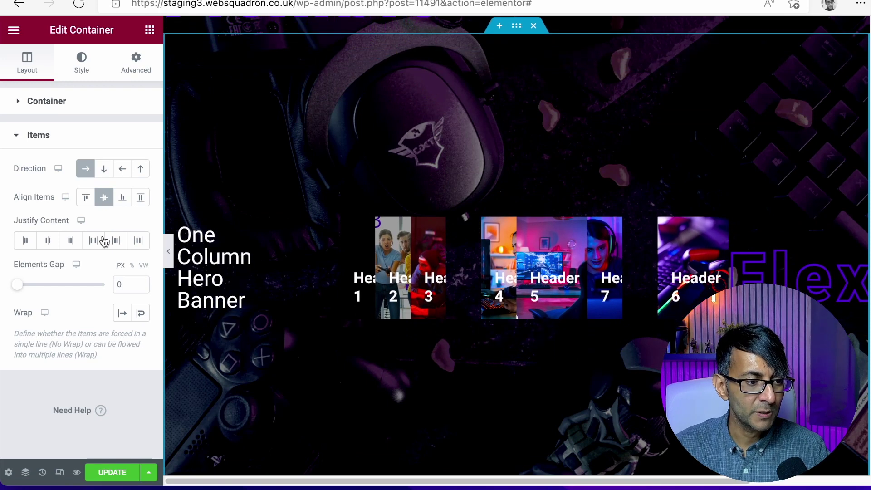
click(27, 240)
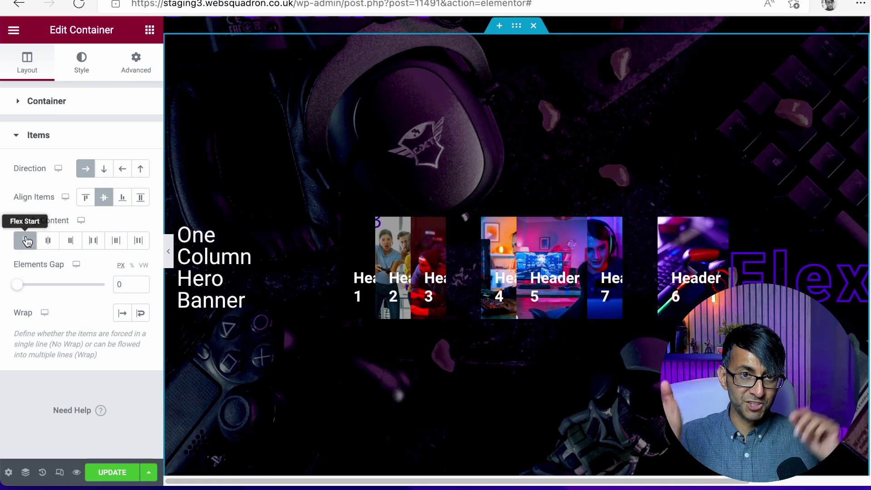
click(116, 240)
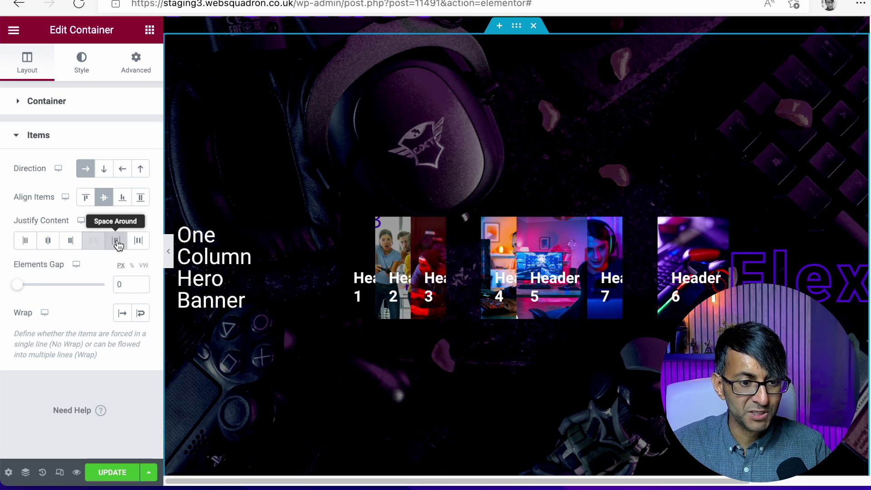
click(30, 245)
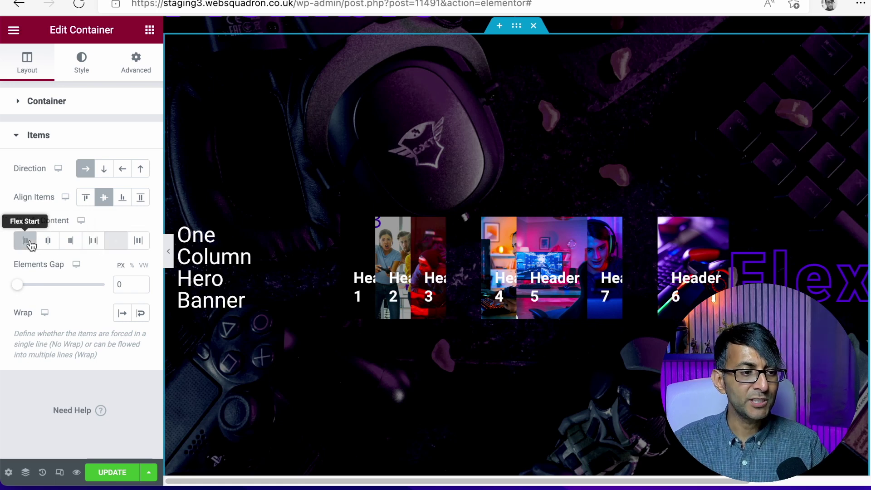
click(143, 316)
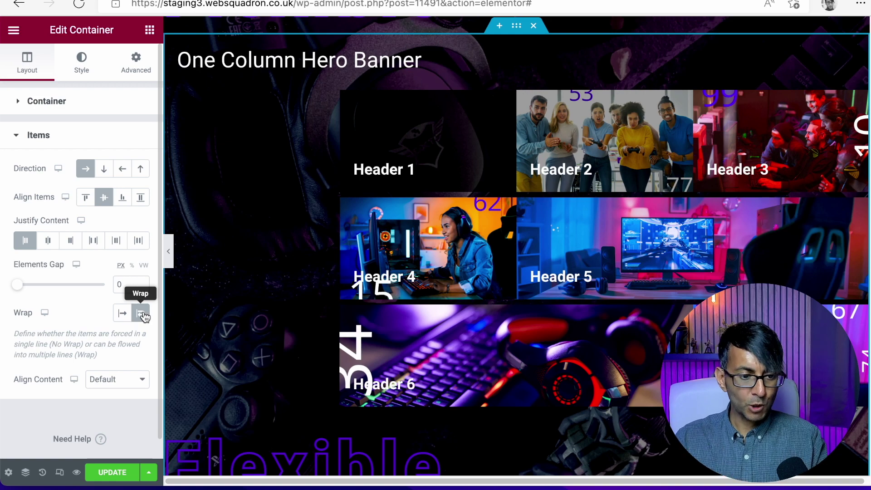
- Compare Align Content Default with Flex Start, leaving it on Flex Start
click(119, 380)
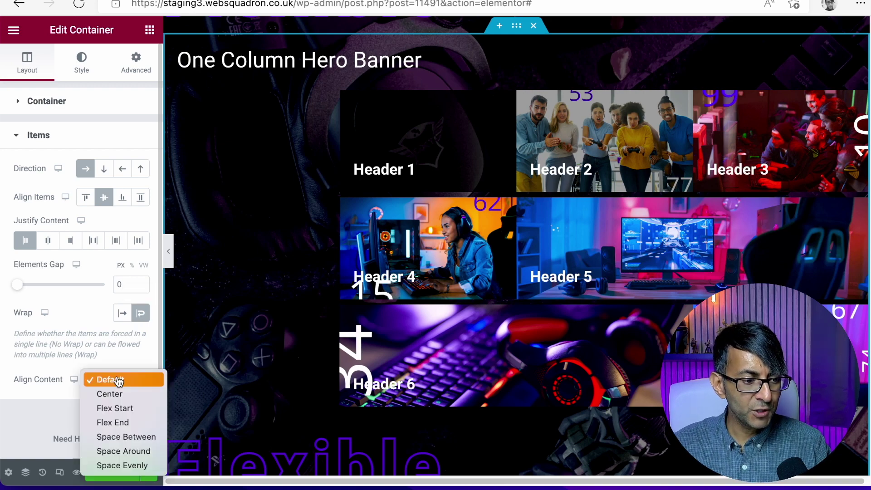
click(123, 408)
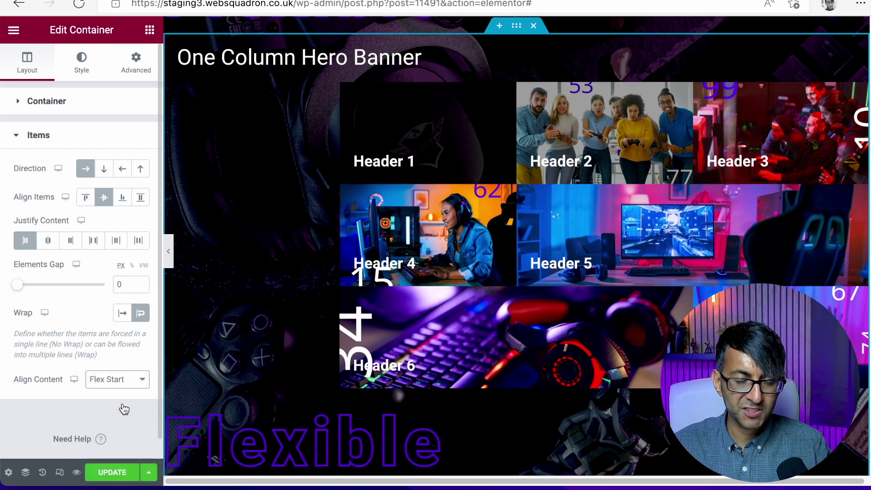
click(117, 383)
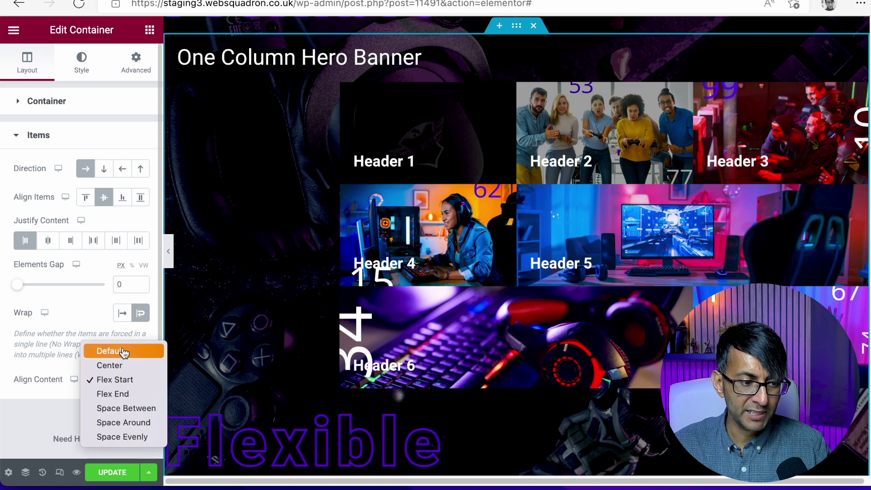
click(121, 350)
click(109, 380)
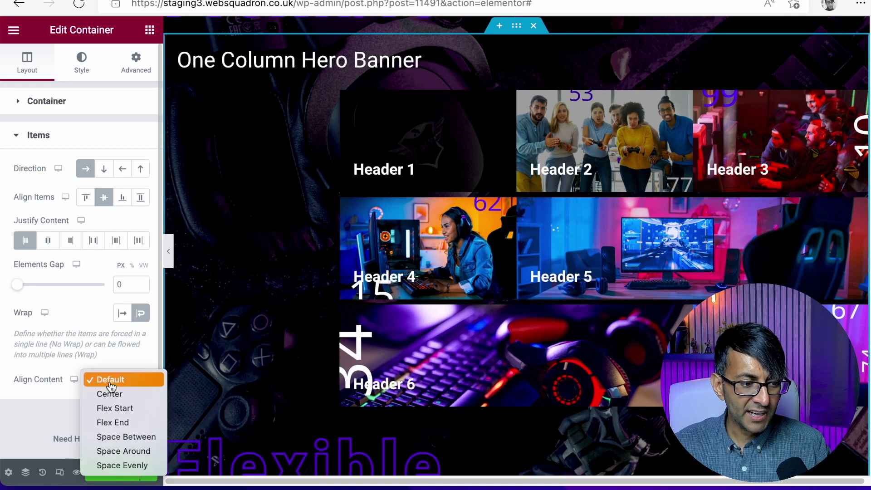
click(116, 409)
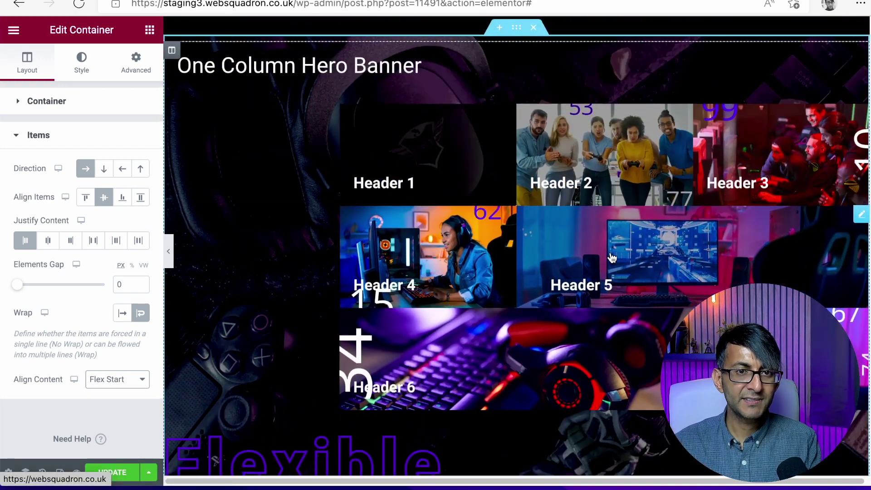
- Inspect the width settings of the Header 1 and Header 2 tiles
scroll(622, 271, down, 1)
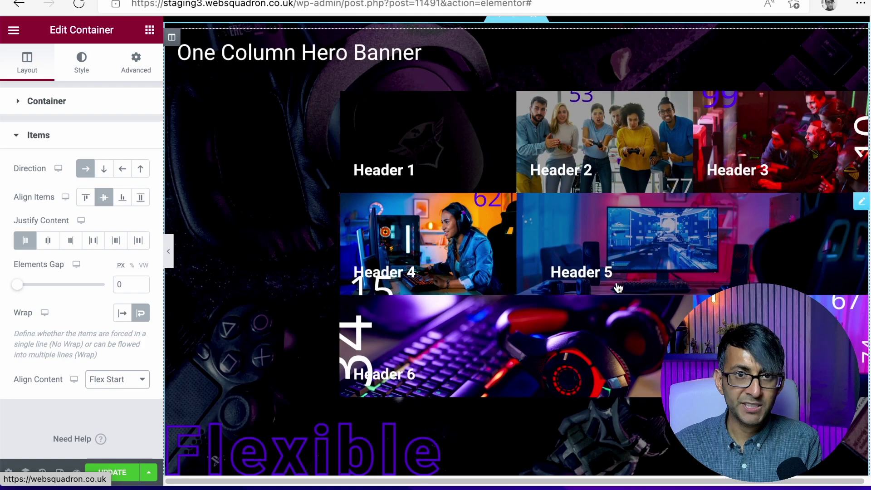
scroll(617, 272, down, 4)
scroll(618, 288, up, 4)
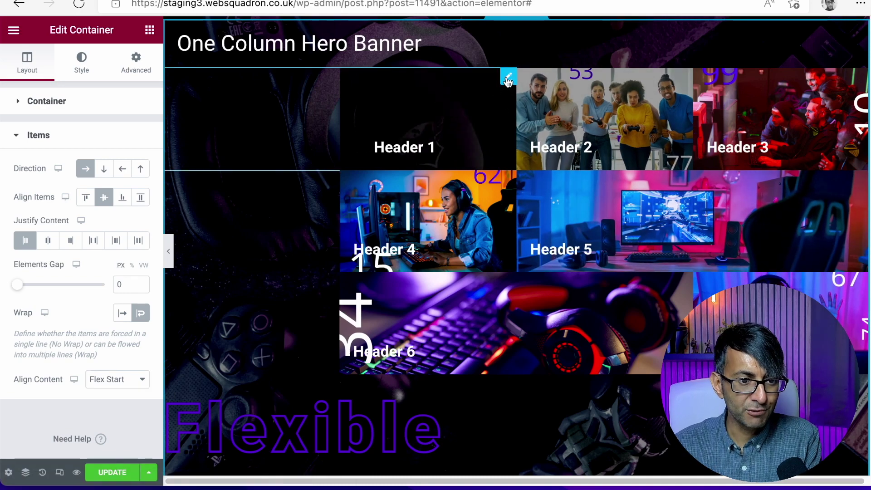
click(507, 77)
click(686, 80)
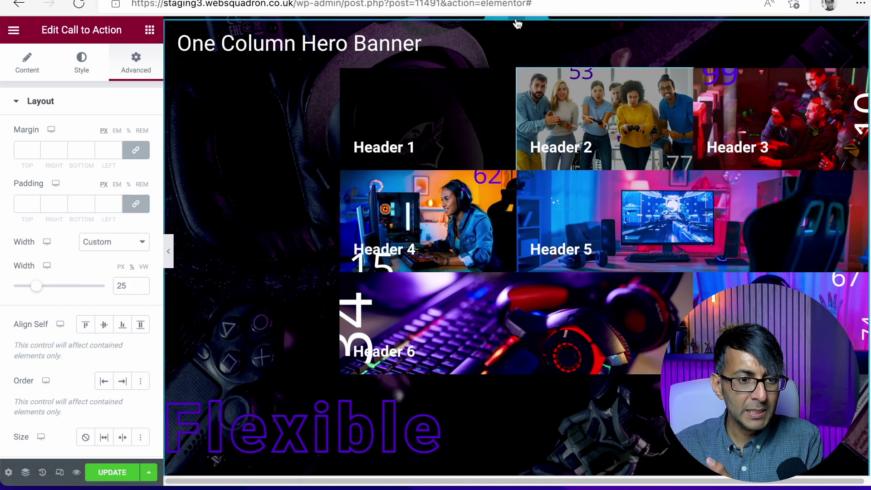
- Switch the hero container's Items wrapping to No Wrap
click(517, 22)
click(53, 359)
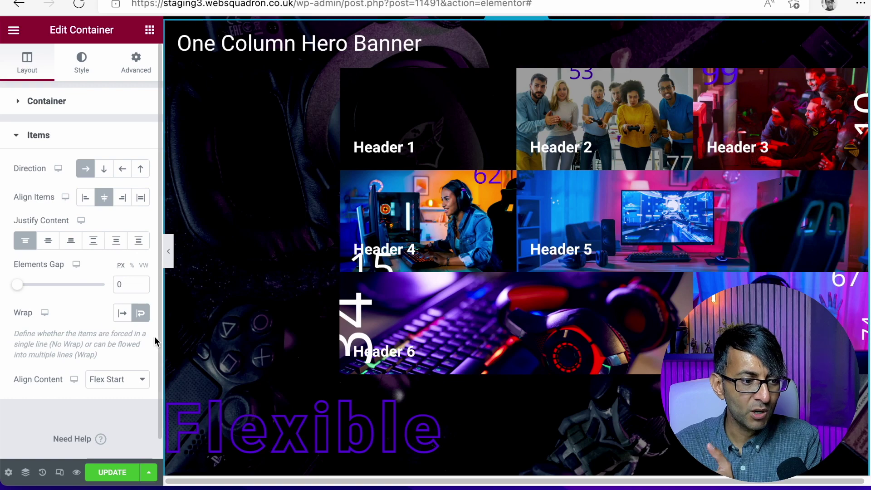
click(122, 313)
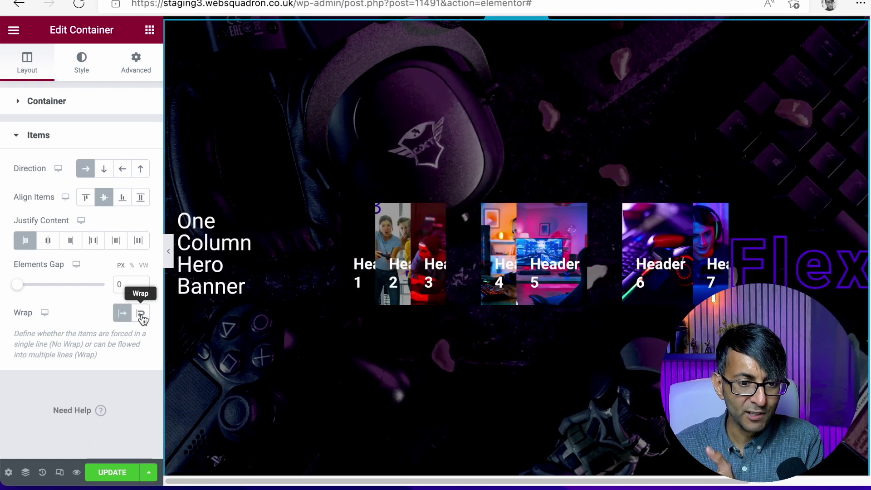
- Turn Wrap back on so the seven tiles flow into three rows again
click(141, 314)
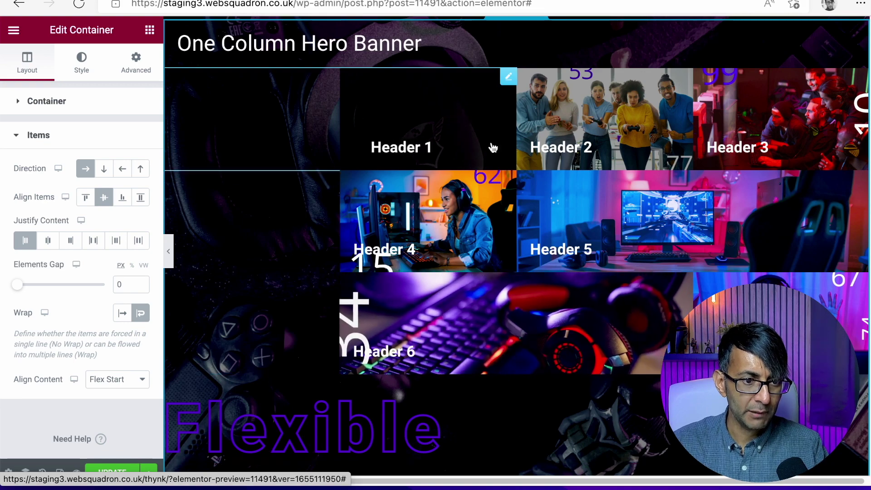
scroll(452, 246, down, 8)
scroll(452, 246, up, 8)
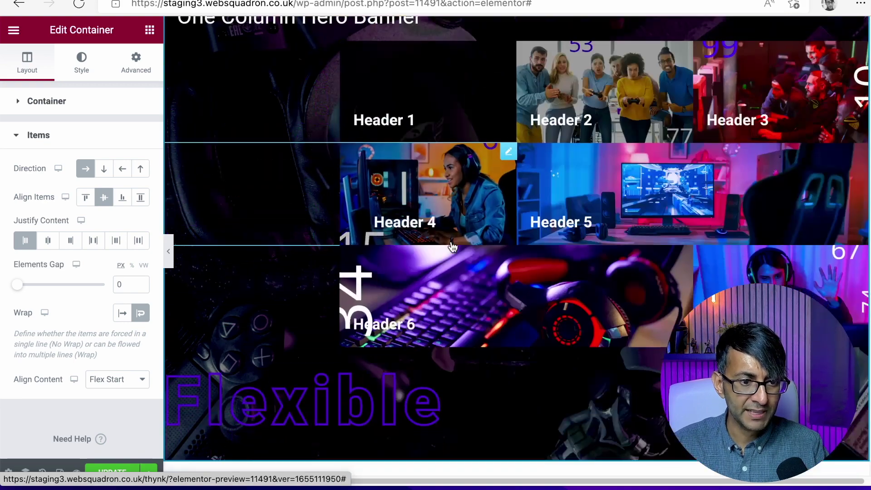